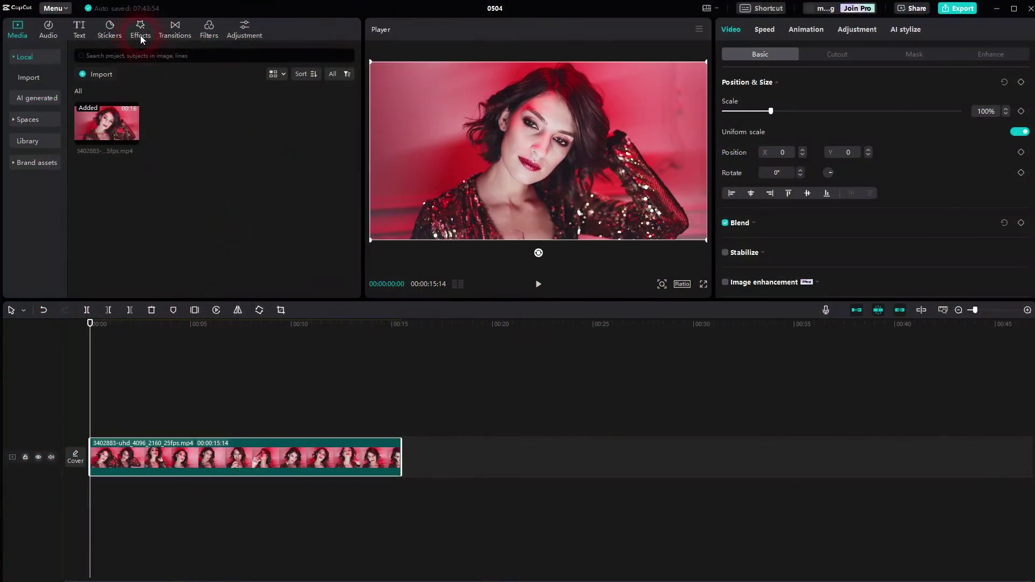
# Step: Add the Pop effect from Video effects > Cartoon, stretch it to the clip's end, and preview
pyautogui.click(140, 35)
pyautogui.click(35, 76)
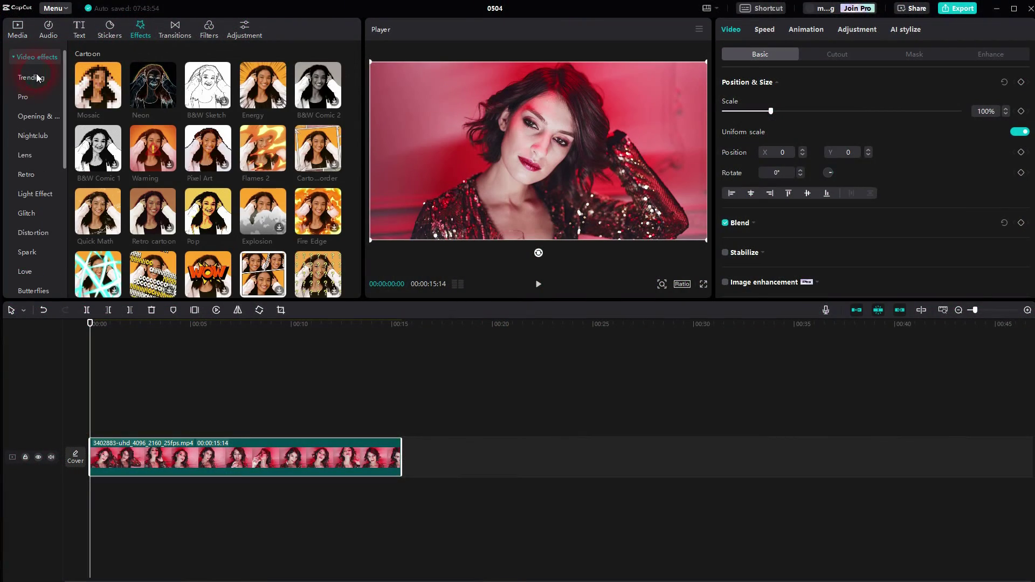
pyautogui.click(30, 59)
pyautogui.scroll(-3, 40, 149)
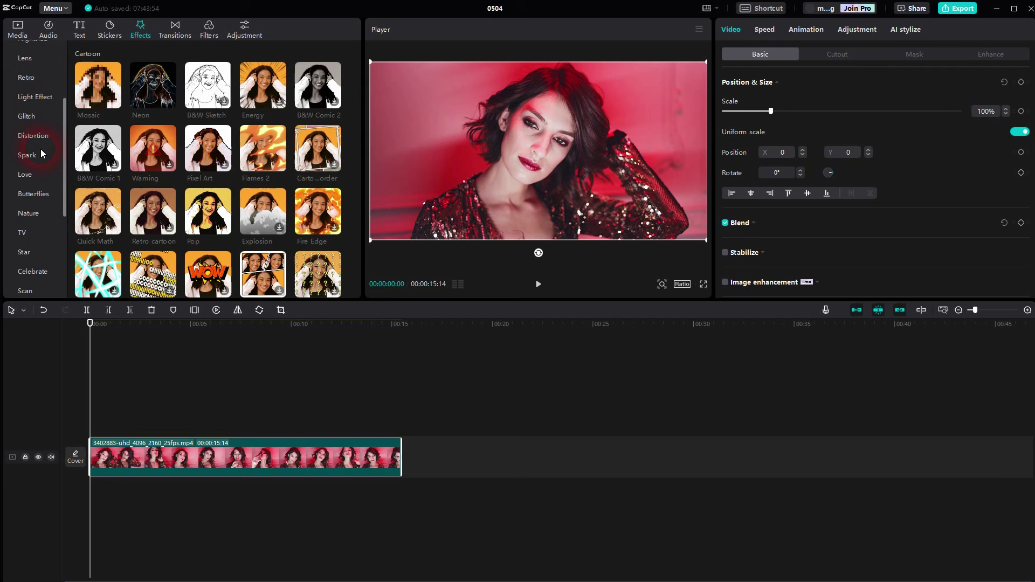
pyautogui.scroll(-3, 40, 154)
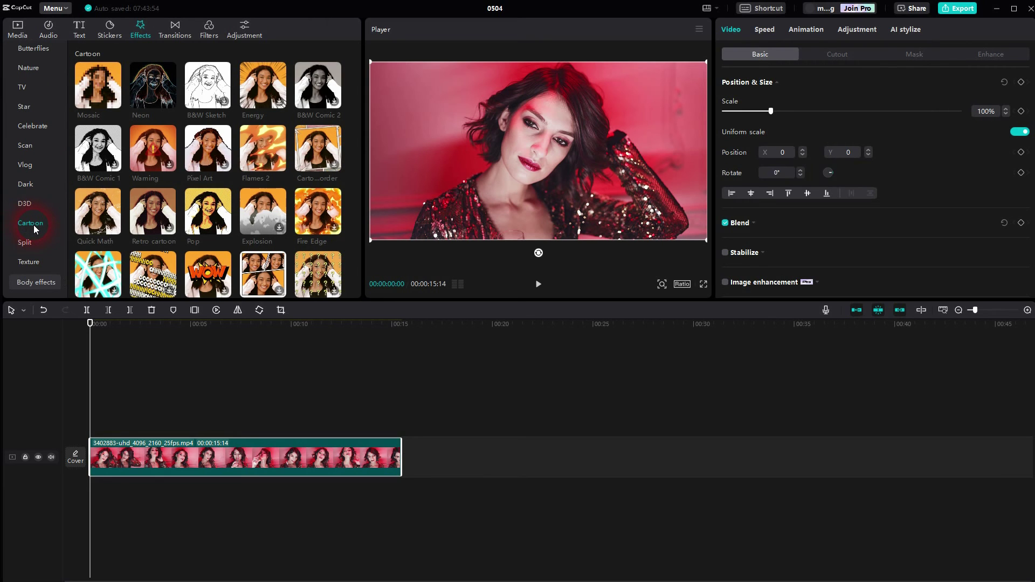
pyautogui.moveTo(208, 211)
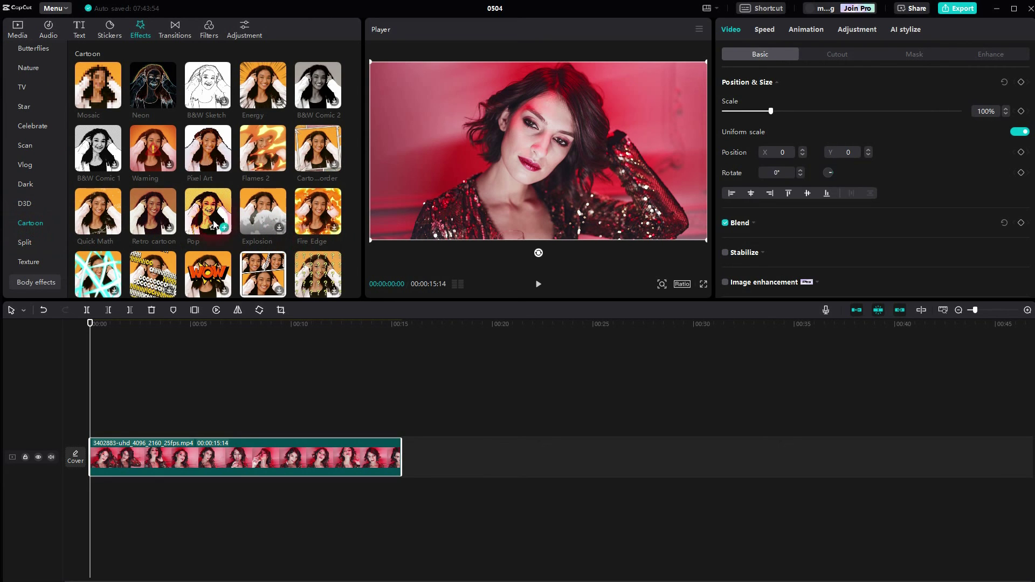
pyautogui.click(226, 229)
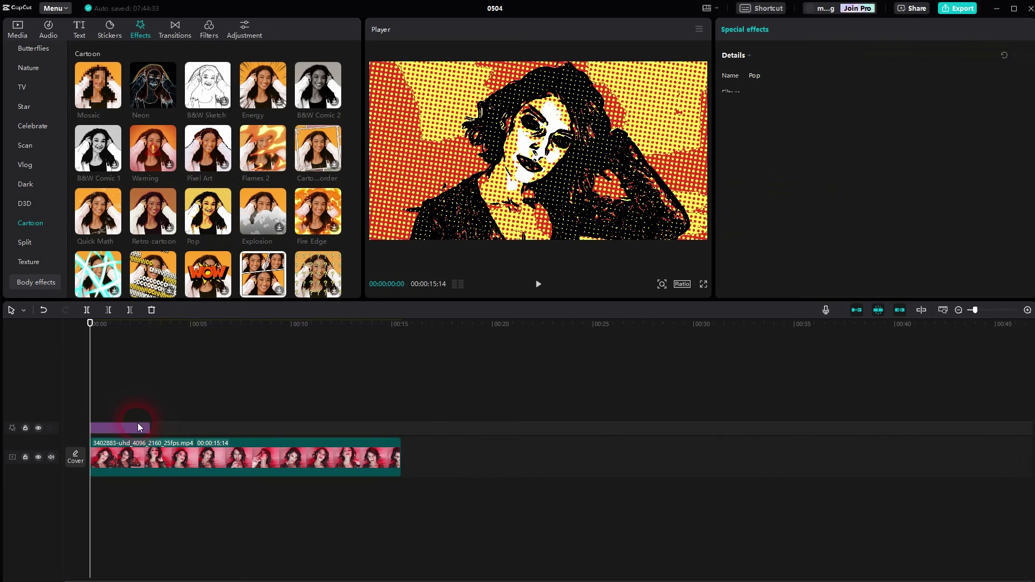
pyautogui.moveTo(151, 428); pyautogui.dragTo(401, 428)
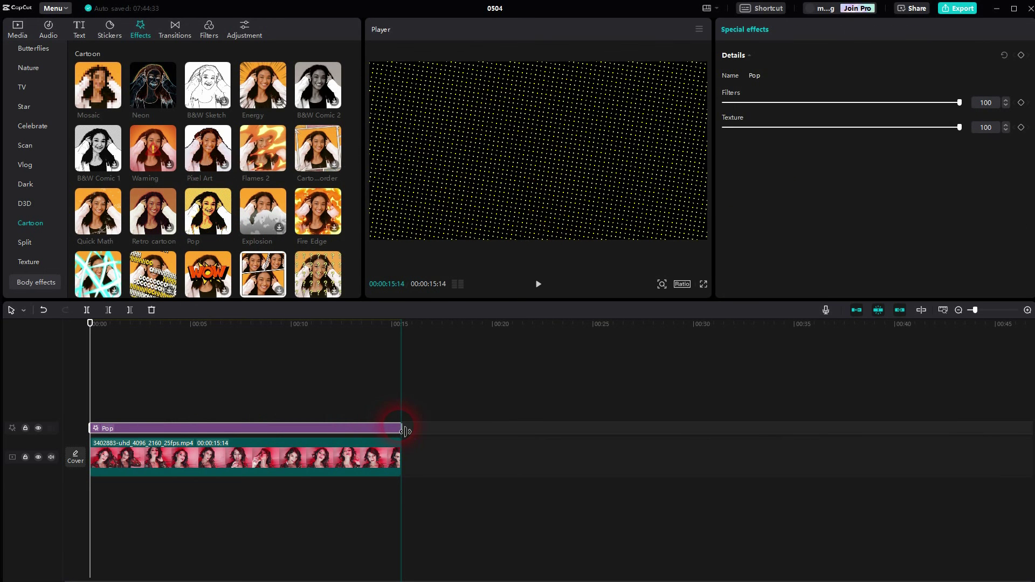
pyautogui.click(538, 284)
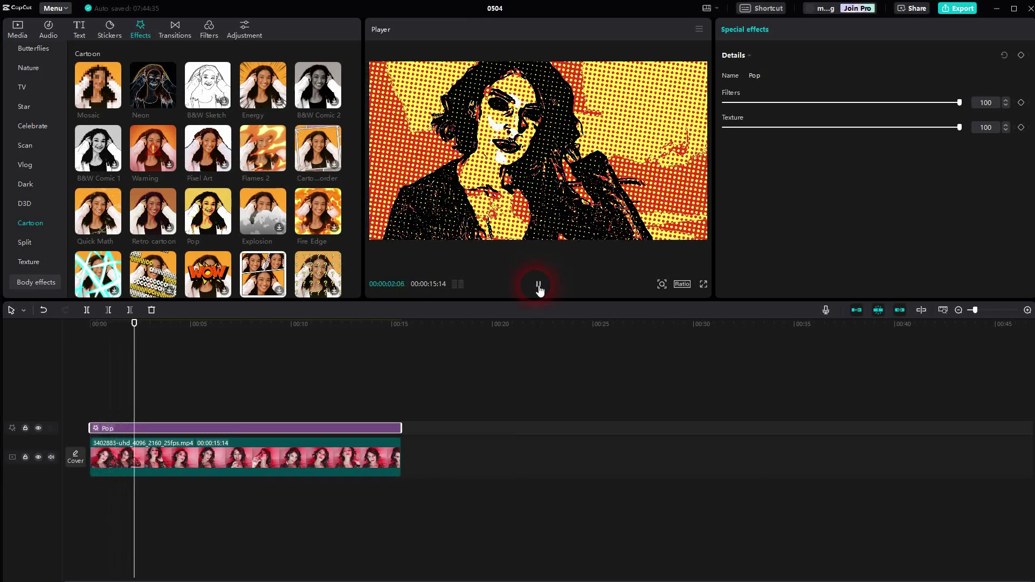
# Step: Lower the Pop effect's Texture to 61 and Filters to 82, then replay the clip
pyautogui.click(540, 284)
pyautogui.moveTo(959, 103)
pyautogui.mouseDown()
pyautogui.moveTo(710, 115)
pyautogui.moveTo(996, 104)
pyautogui.moveTo(841, 134)
pyautogui.moveTo(728, 129)
pyautogui.moveTo(686, 144)
pyautogui.moveTo(1006, 126)
pyautogui.moveTo(867, 139)
pyautogui.mouseUp()
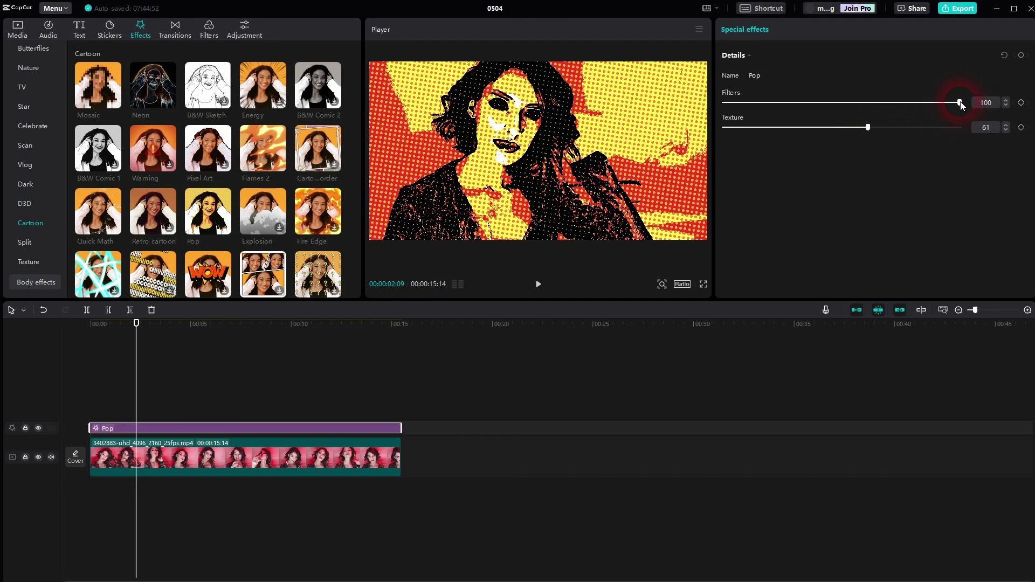
pyautogui.moveTo(961, 105); pyautogui.dragTo(922, 107)
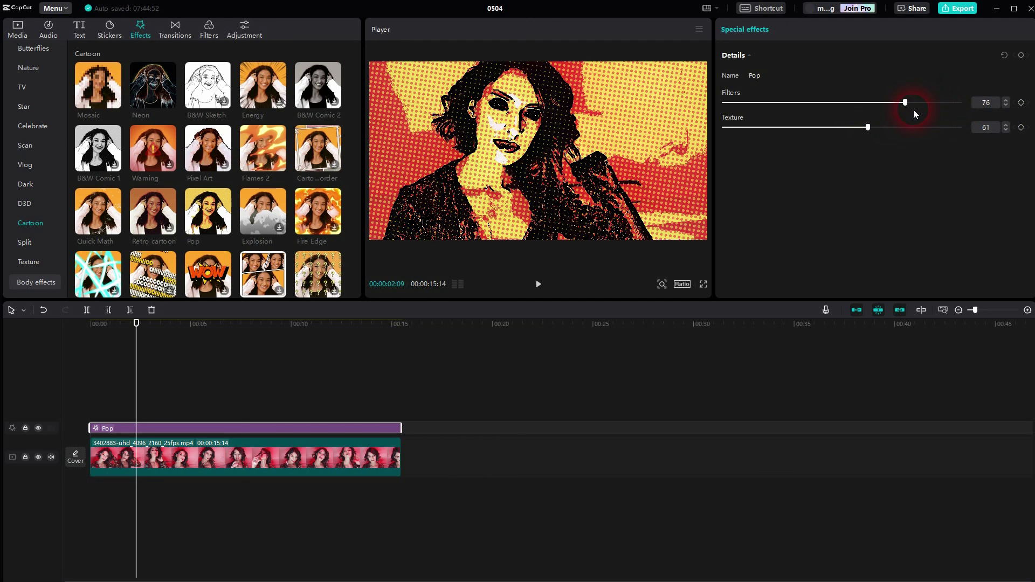
pyautogui.click(538, 284)
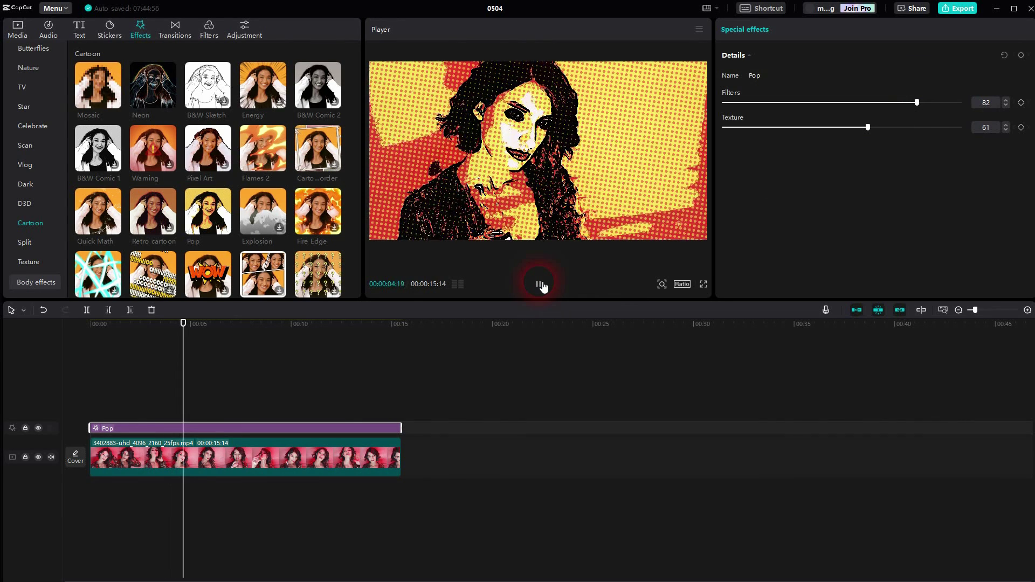
# Step: Hide and re-show the Pop effect track to compare against the original footage
pyautogui.click(540, 285)
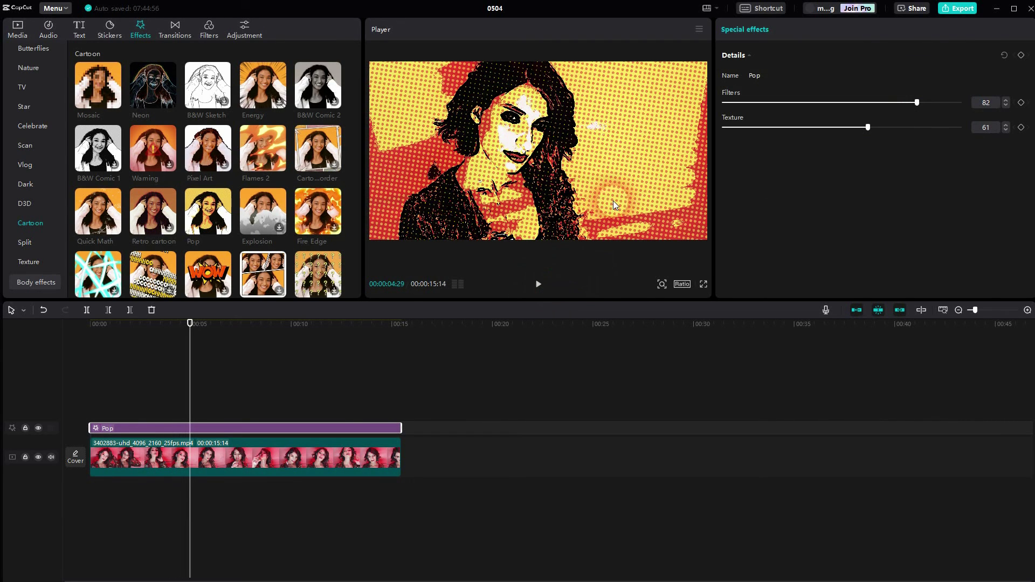
pyautogui.click(60, 465)
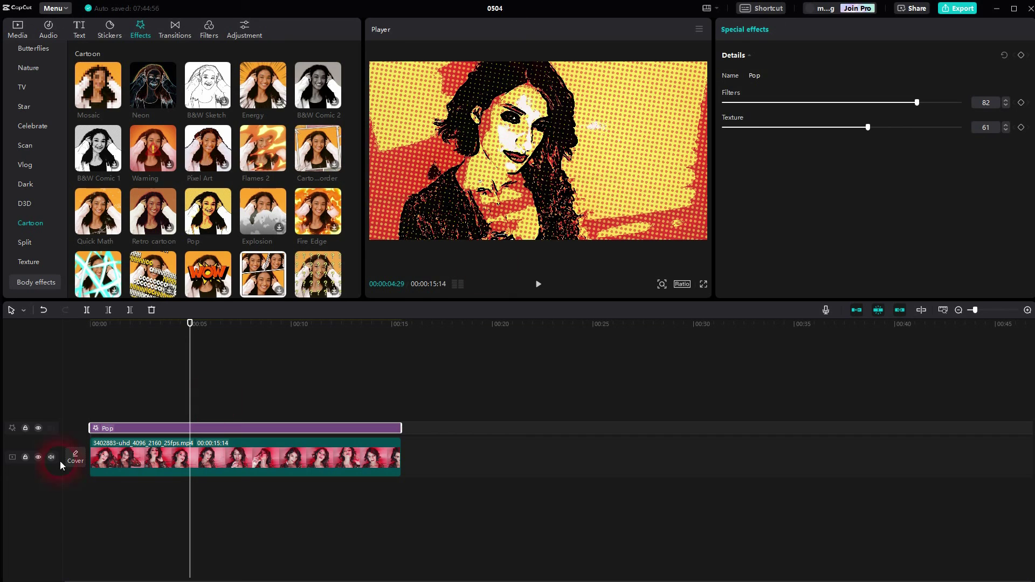
pyautogui.click(39, 430)
pyautogui.click(39, 429)
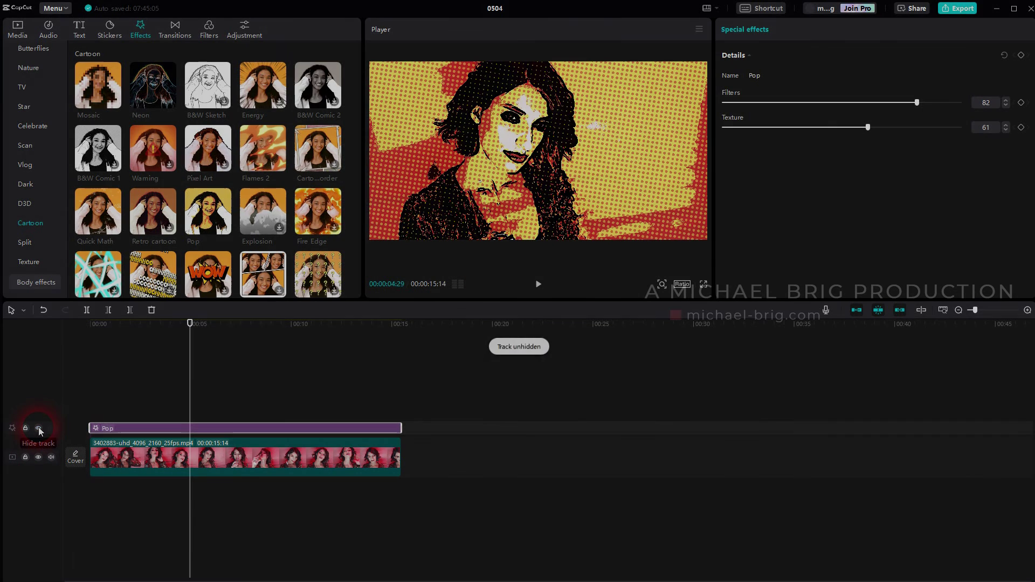